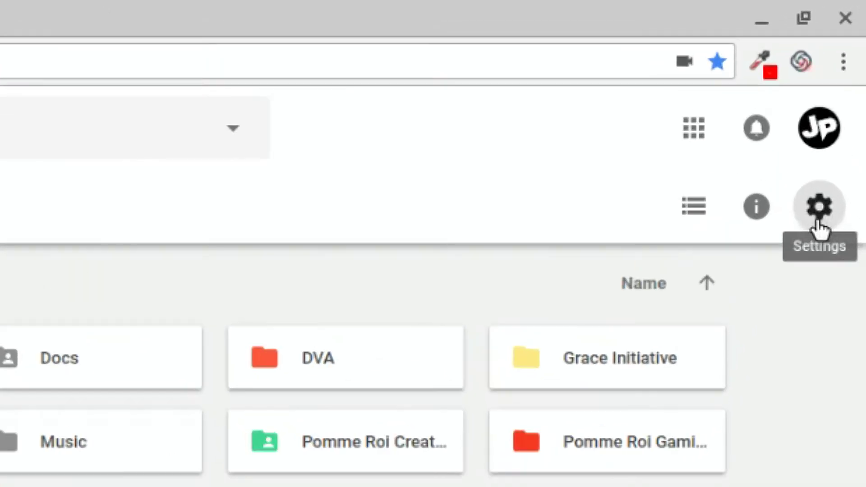
Open the Keyboard shortcuts reference from the Drive settings gear menu.
left_click(824, 222)
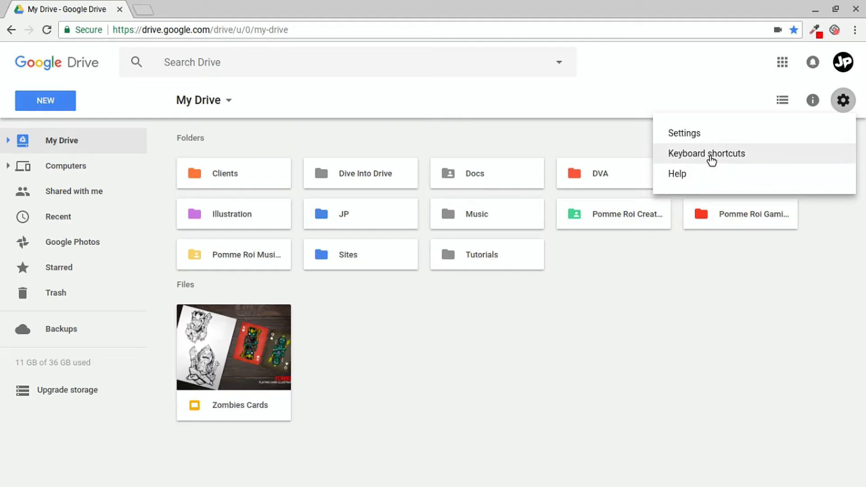
left_click(711, 155)
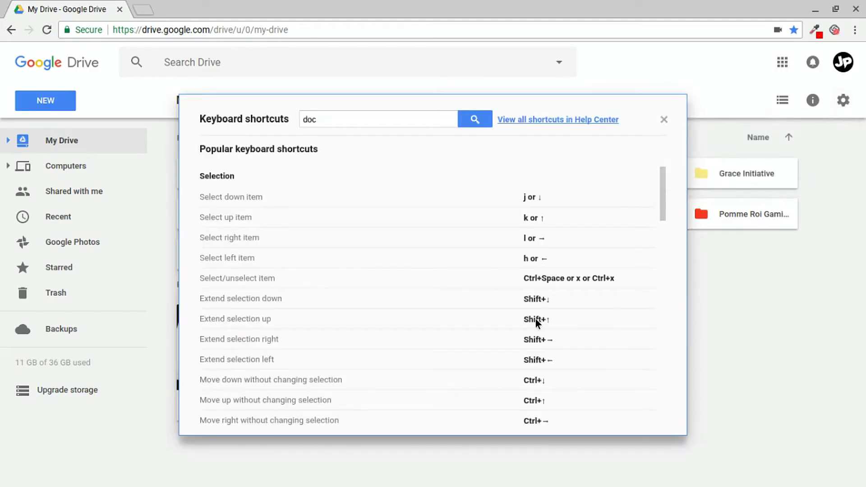
Browse the keyboard shortcuts list, scrolling down through the groups and back toward the top.
type("doc")
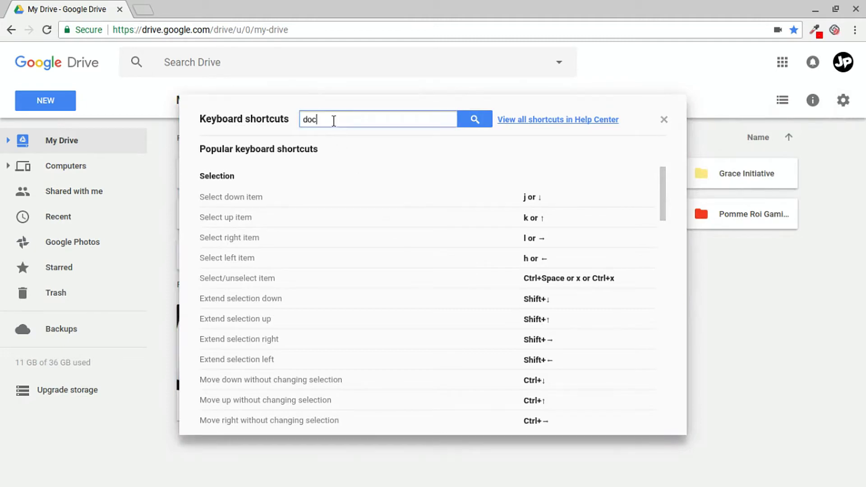
key("BackSpace")
key("BackSpace")
key("BackSpace")
scroll(344, 180, "down", 3)
scroll(345, 180, "down", 5)
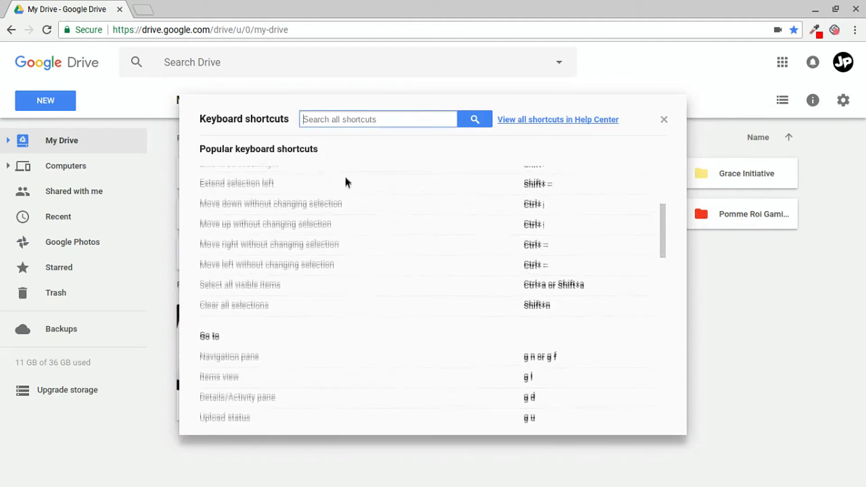
scroll(345, 185, "down", 2)
scroll(344, 179, "down", 12)
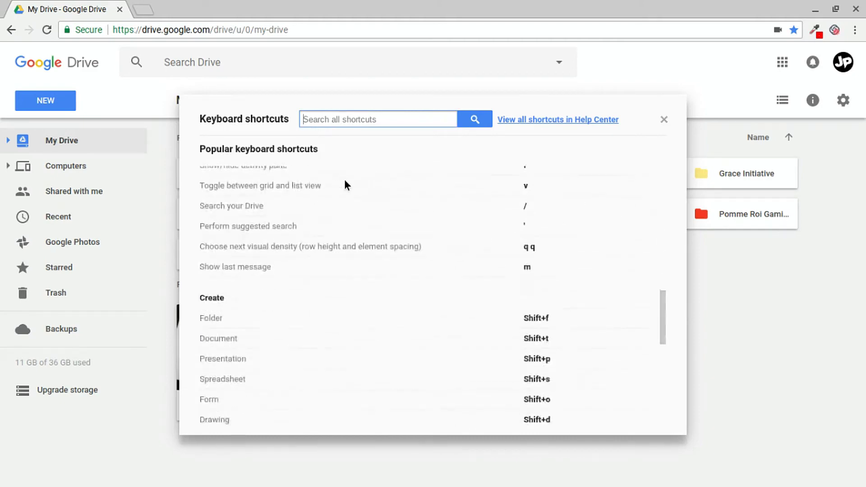
scroll(379, 264, "up", 20)
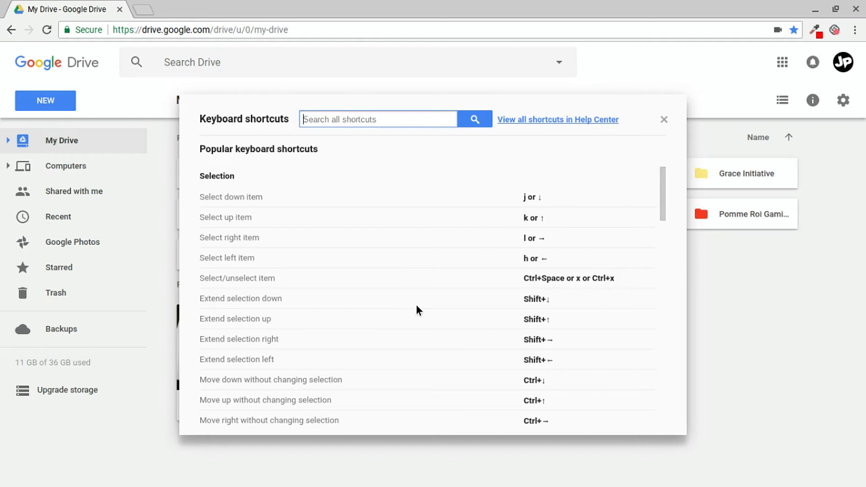
scroll(496, 250, "down", 1)
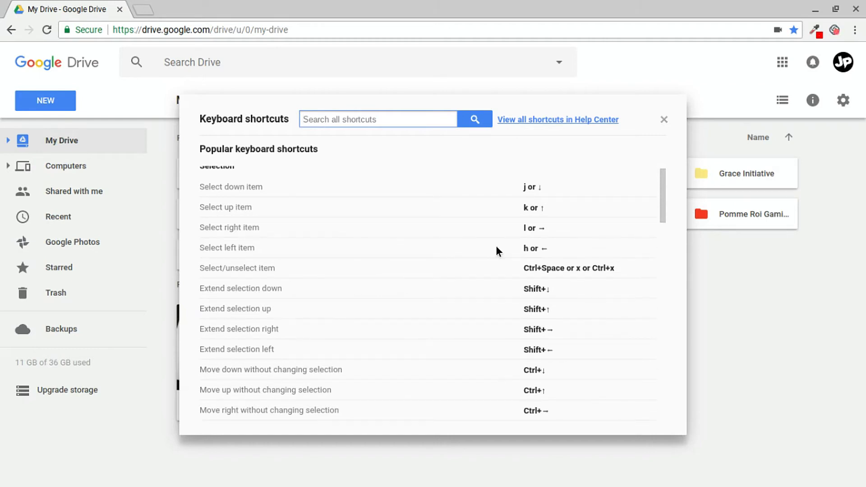
Search the shortcuts for 'document' to find the new-document shortcut, then close the reference.
type("doc")
left_click(364, 141)
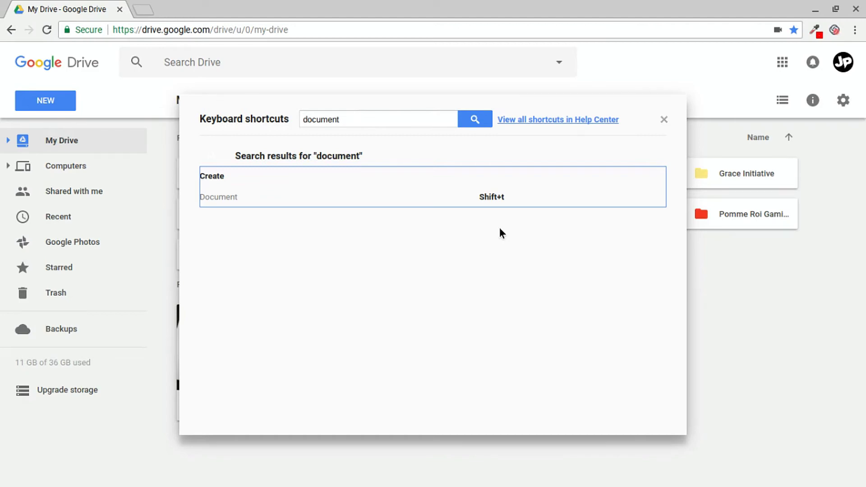
left_click(664, 119)
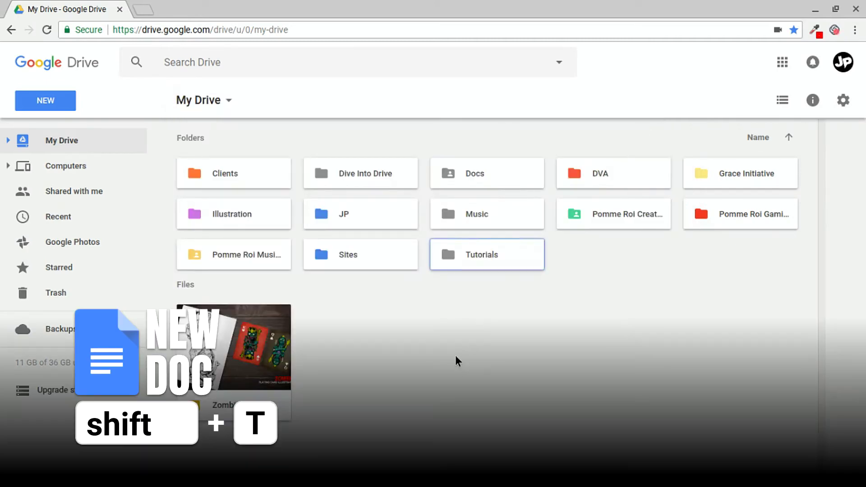
Open new Doc, Drawing, Slides and Sheet tabs with Shift+T/D/P/S, then reopen shortcuts with Ctrl+/.
key("shift+t")
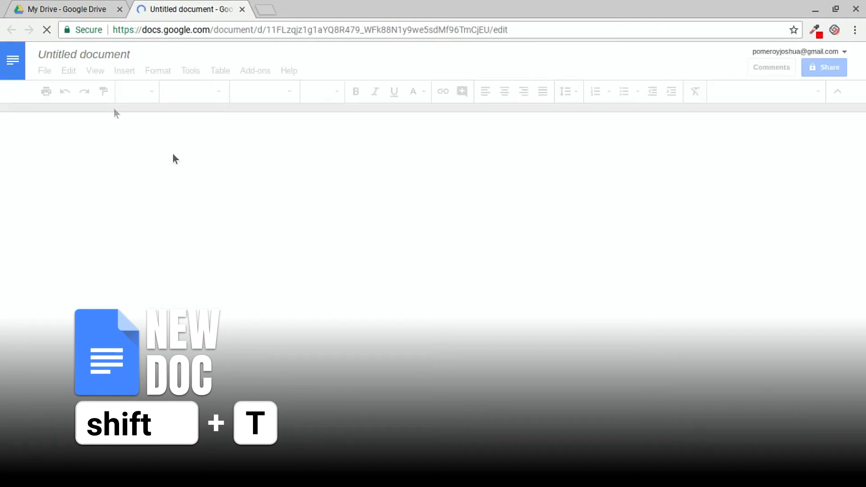
left_click(77, 14)
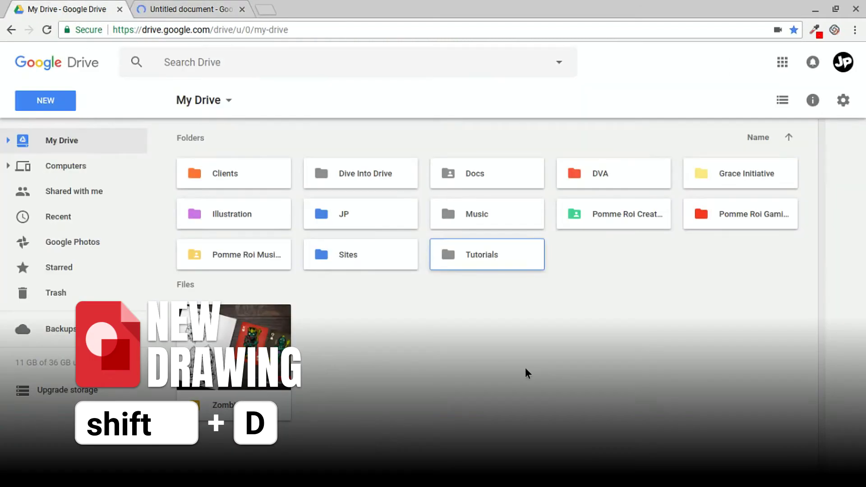
key("shift+d")
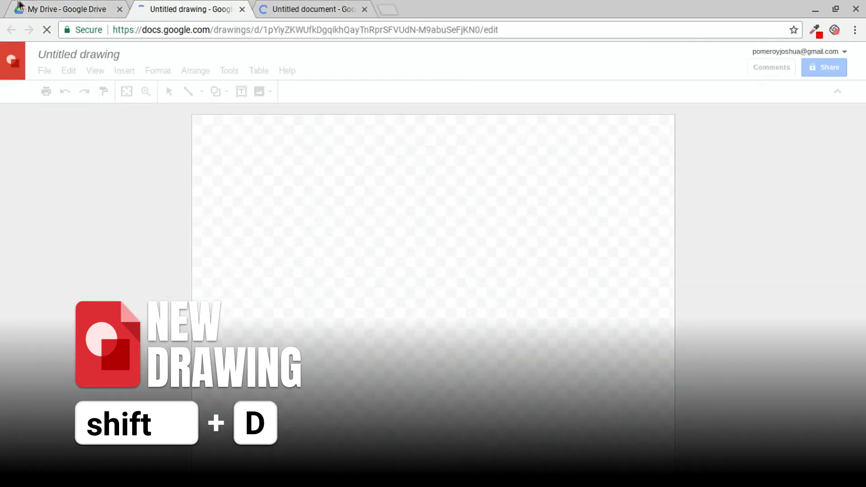
key("ctrl+1")
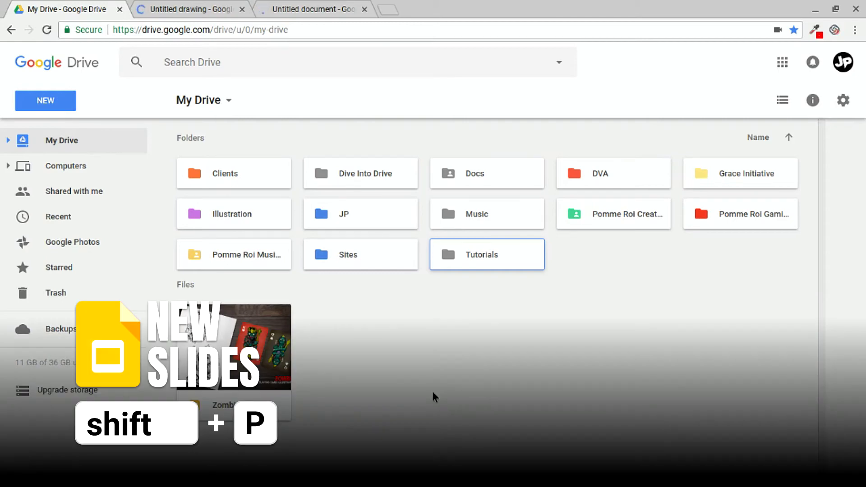
key("shift+p")
key("ctrl+1")
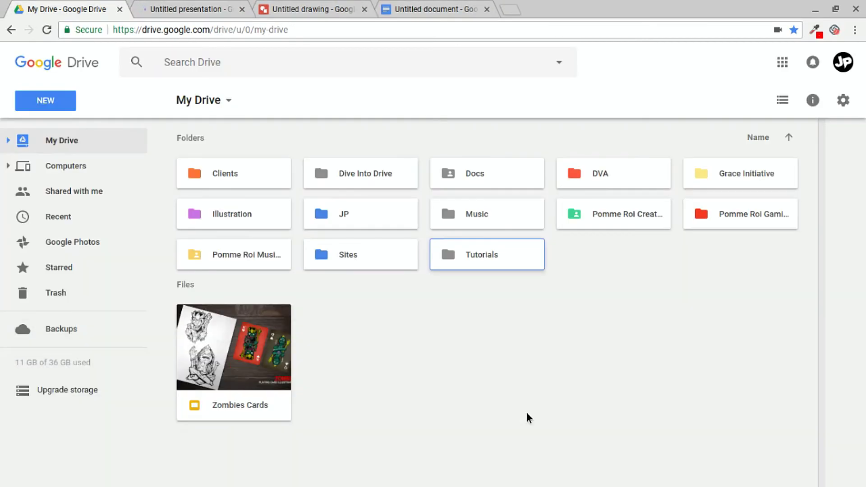
key("shift+s")
left_click(81, 9)
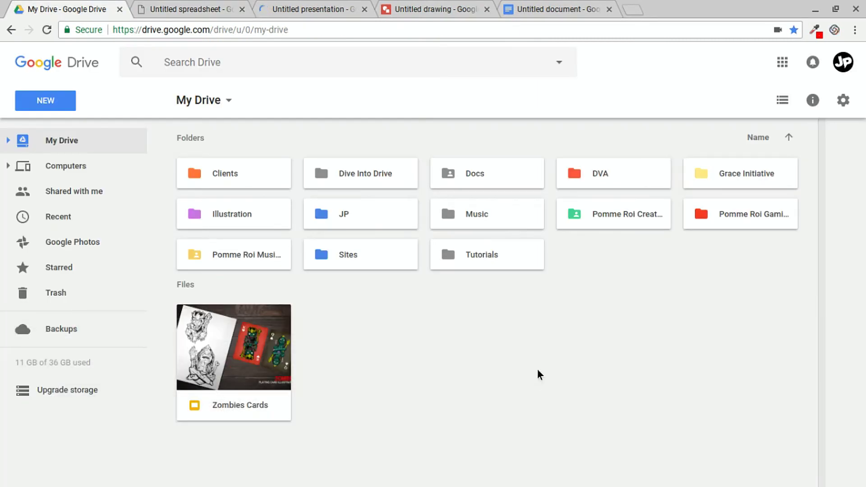
key("ctrl+slash")
left_click(337, 121)
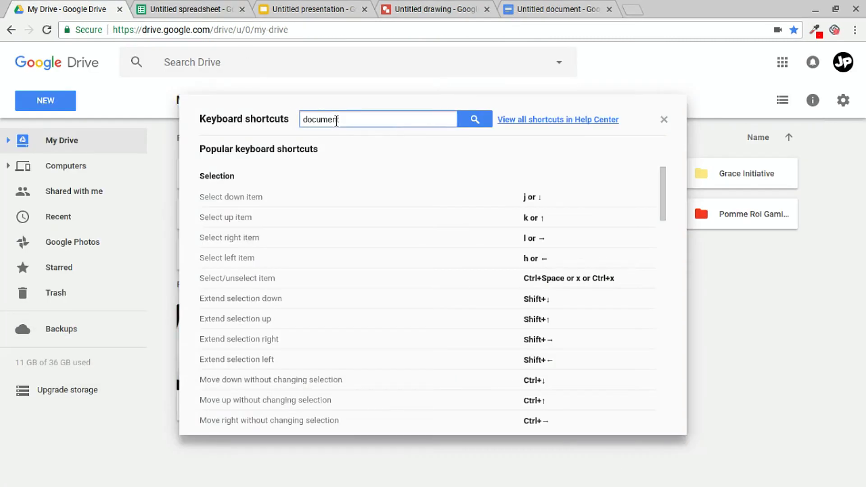
Clear the shortcut search to list all shortcuts, then start a new folder with Shift+F.
key("Return")
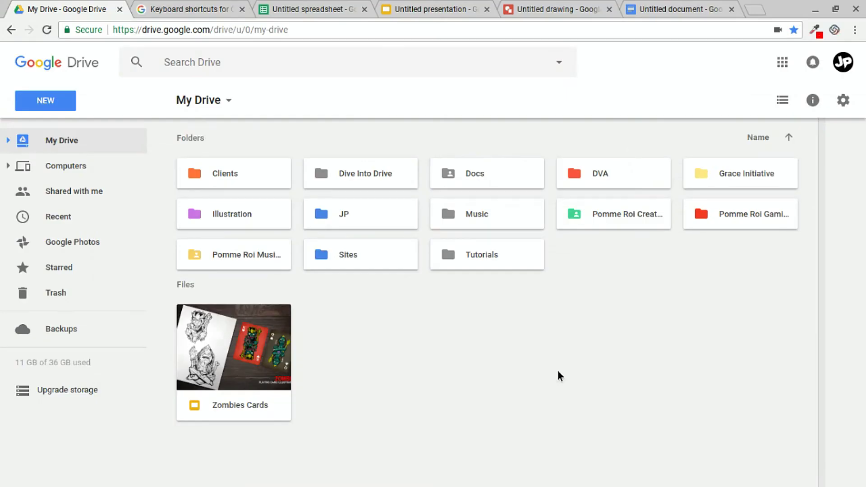
key("shift+f")
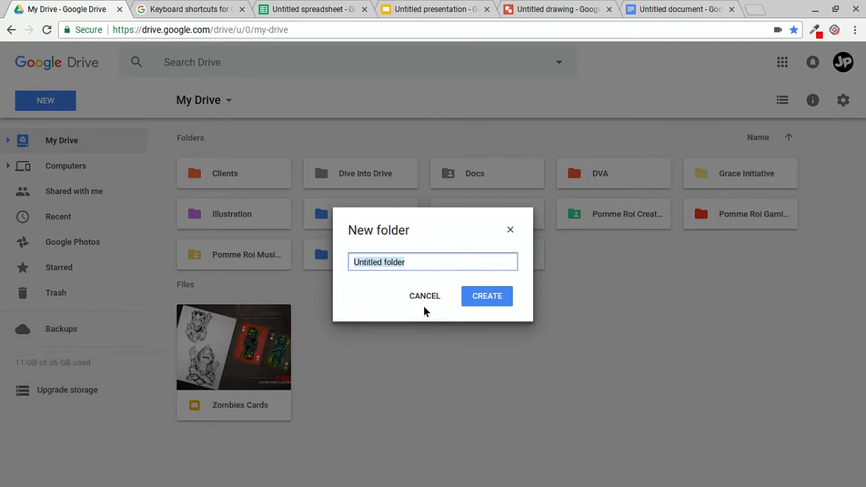
Name the new folder 'Drive', create it, and open it.
type("Drive")
key("Return")
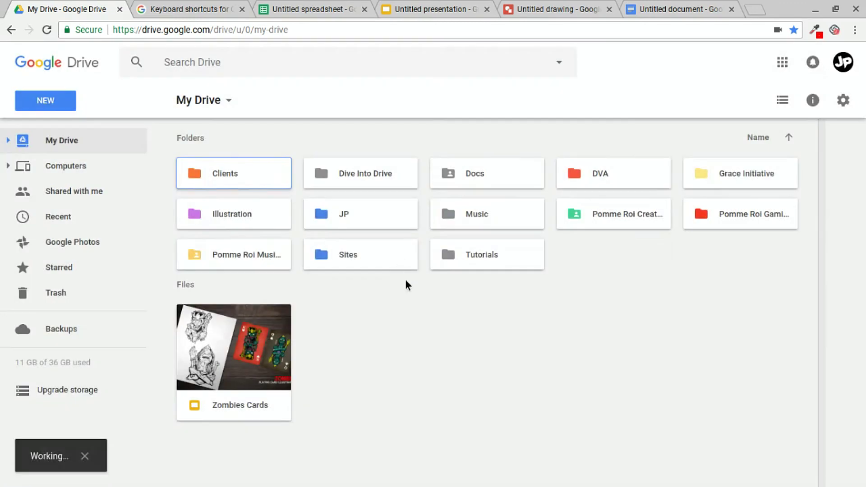
double_click(610, 181)
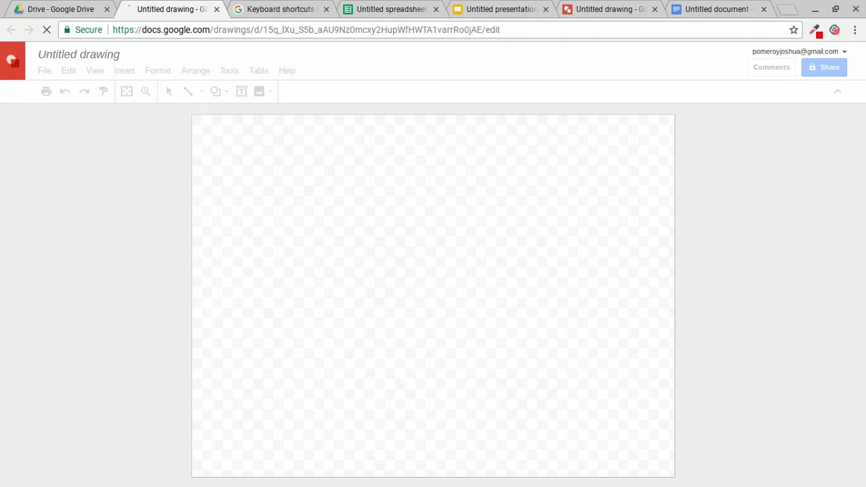
Switch back to the tab showing the Drive folder.
left_click(63, 9)
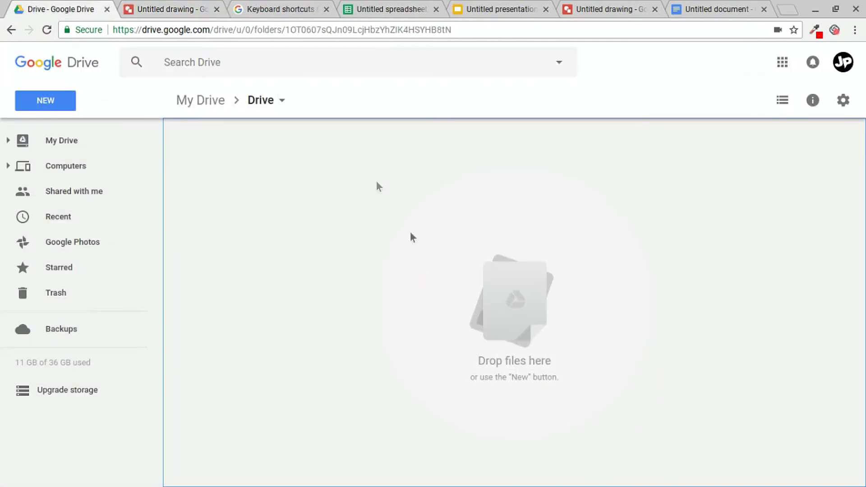